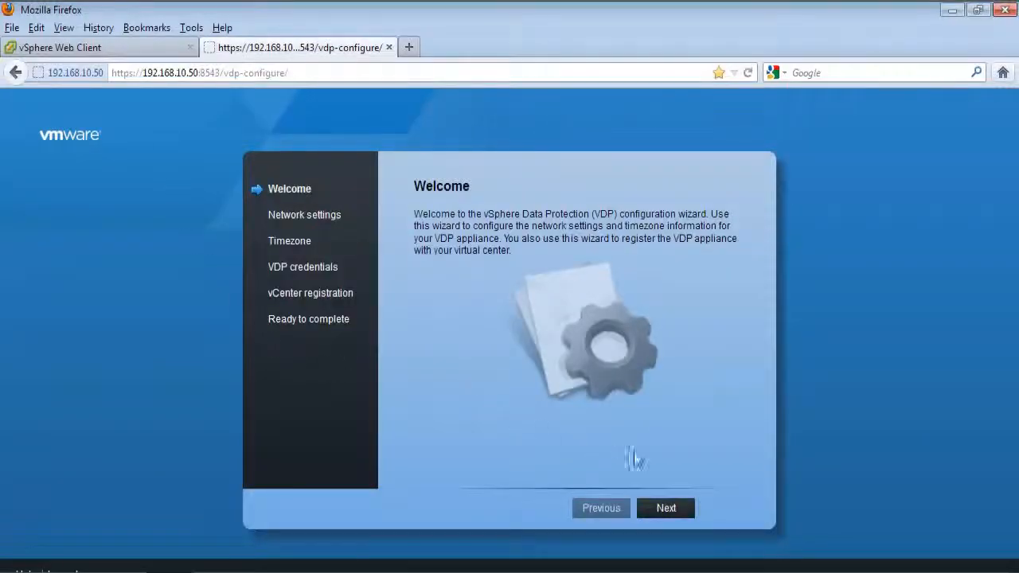
Step: Advance from the VDP wizard's Welcome page to the Network settings step
left_click(660, 507)
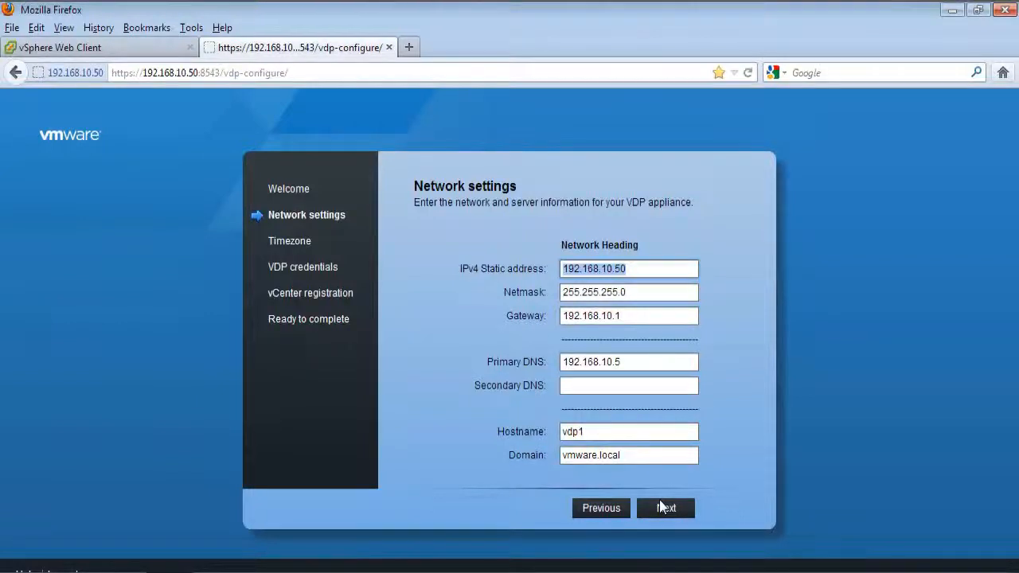
Step: Accept the network settings and America/New_York timezone, then set and confirm the appliance password
left_click(663, 507)
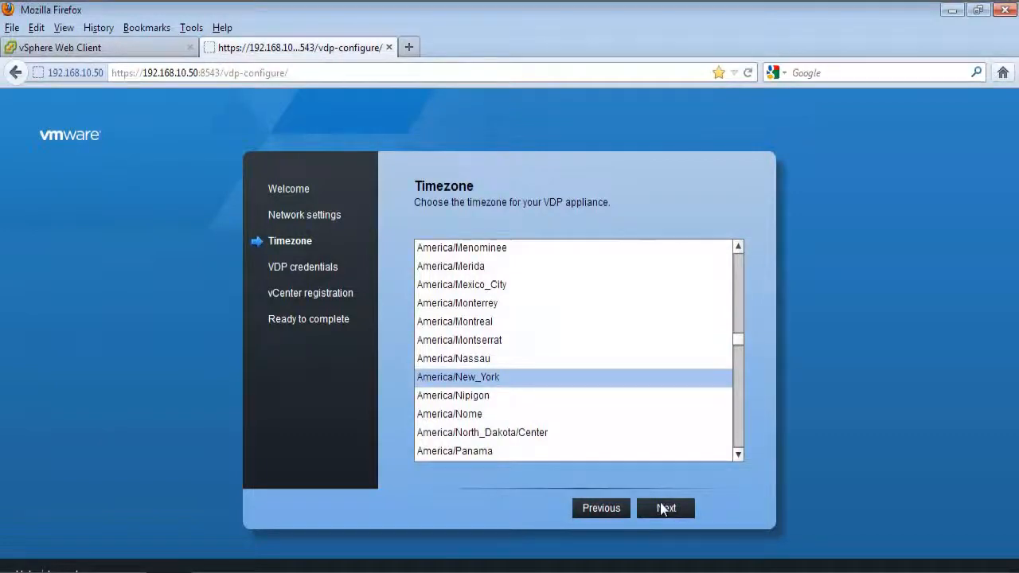
left_click(663, 508)
type("VMware123")
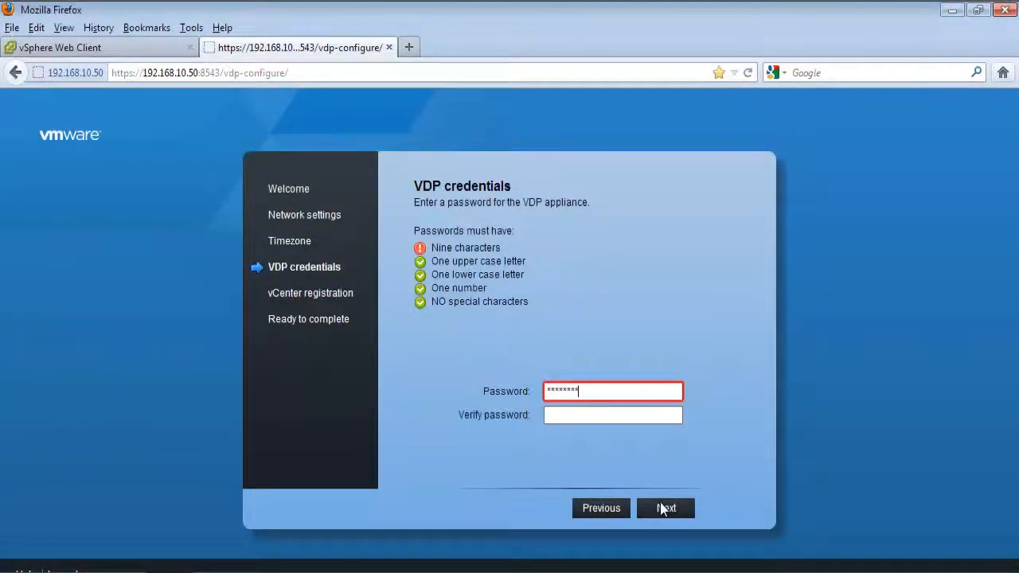
key("Tab")
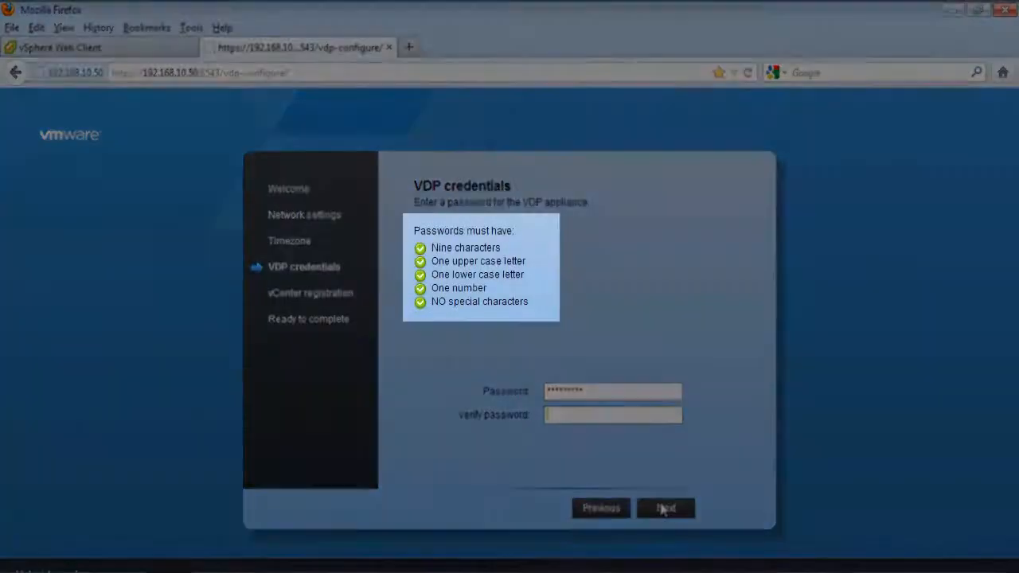
type("VMware123")
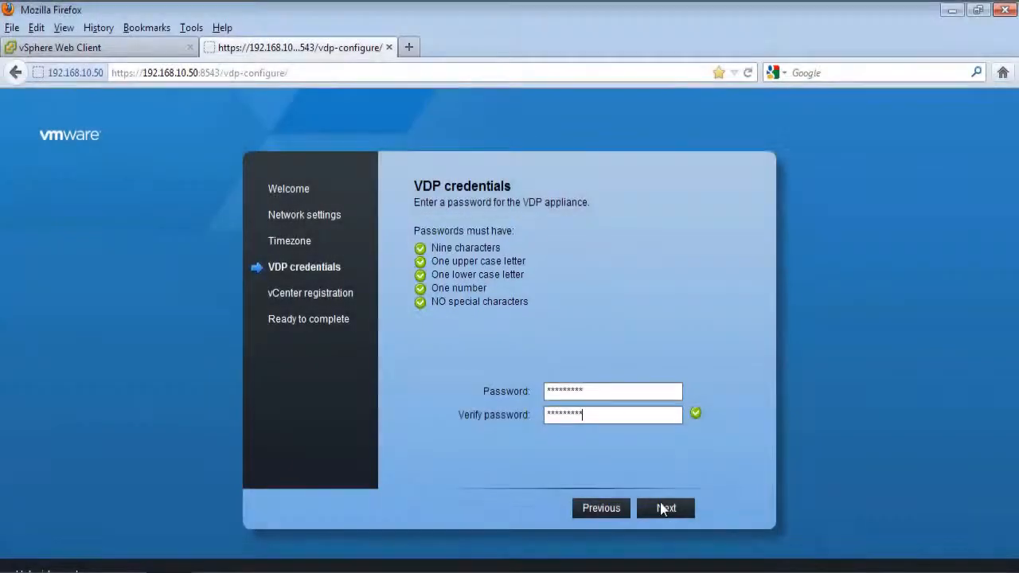
left_click(663, 508)
Step: Enter vCenter user root, its password, and vc-l-01a.vmware.local as vCenter and SSO hostname
type("root")
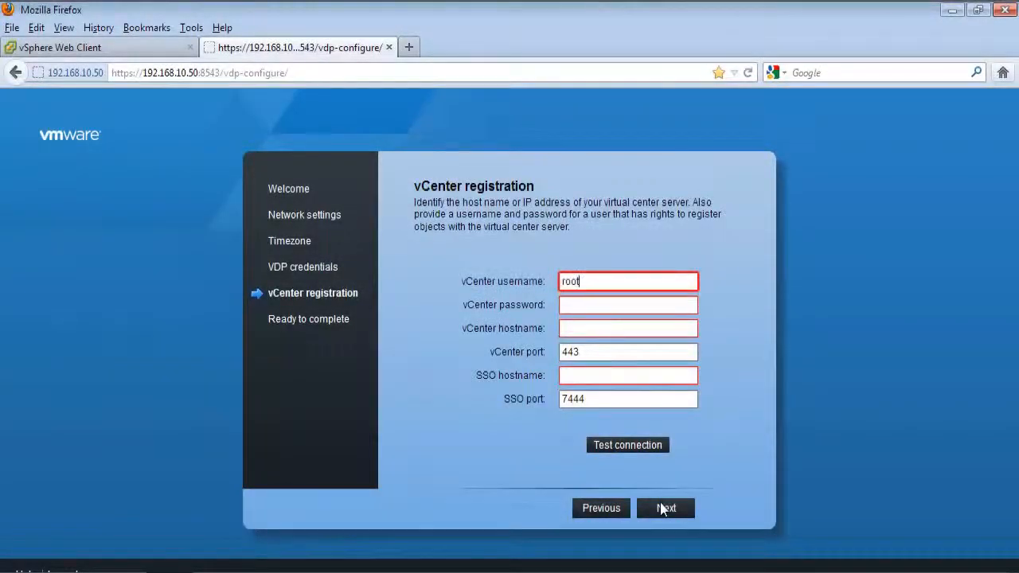
key("Tab")
type("vmware1!")
key("Tab")
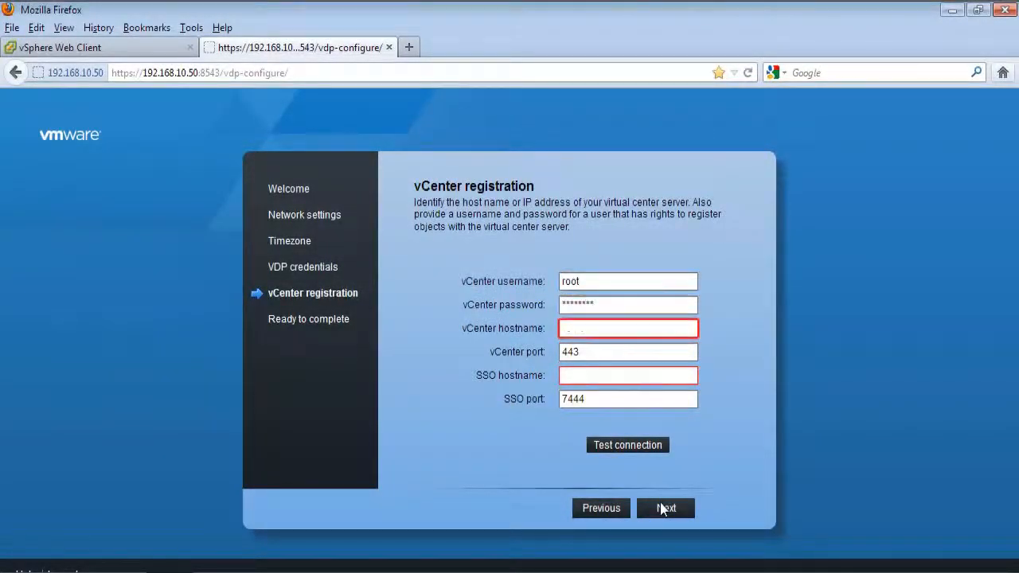
type("vc-l-01a.vmware.local")
key("Tab")
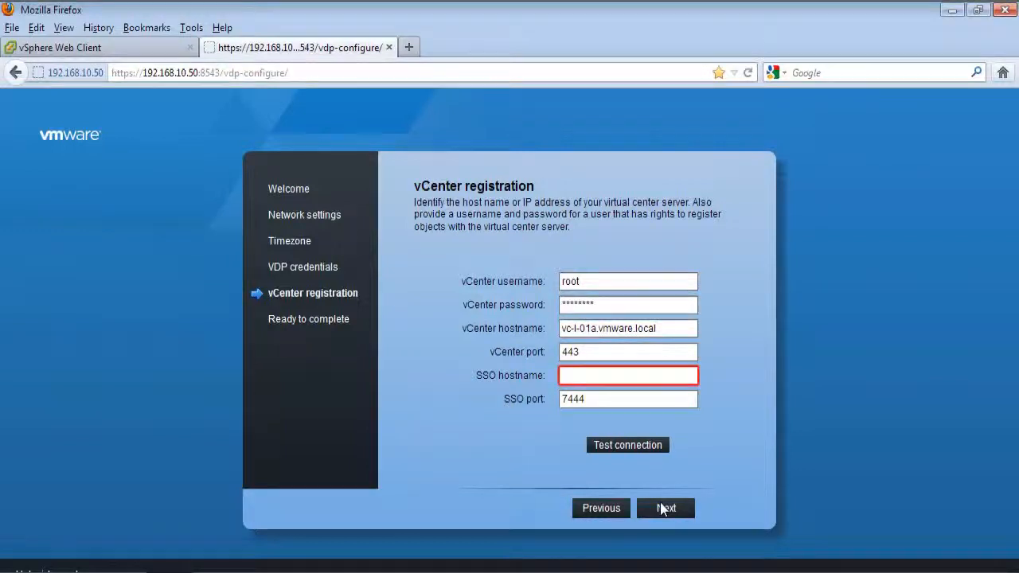
type("vc-l-01a.vmware.local")
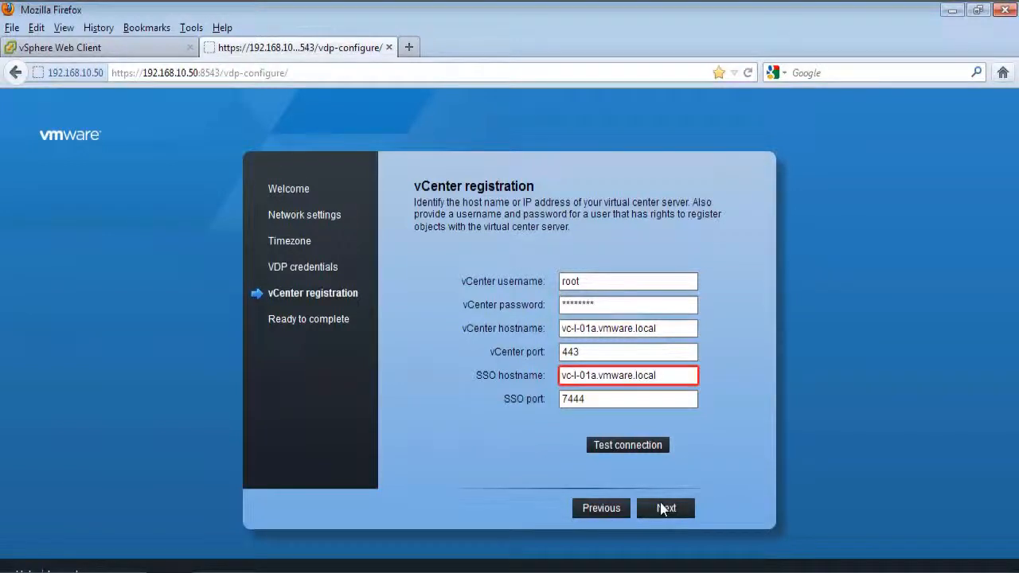
Step: Test the vCenter connection successfully and advance to Ready to complete
left_click(642, 443)
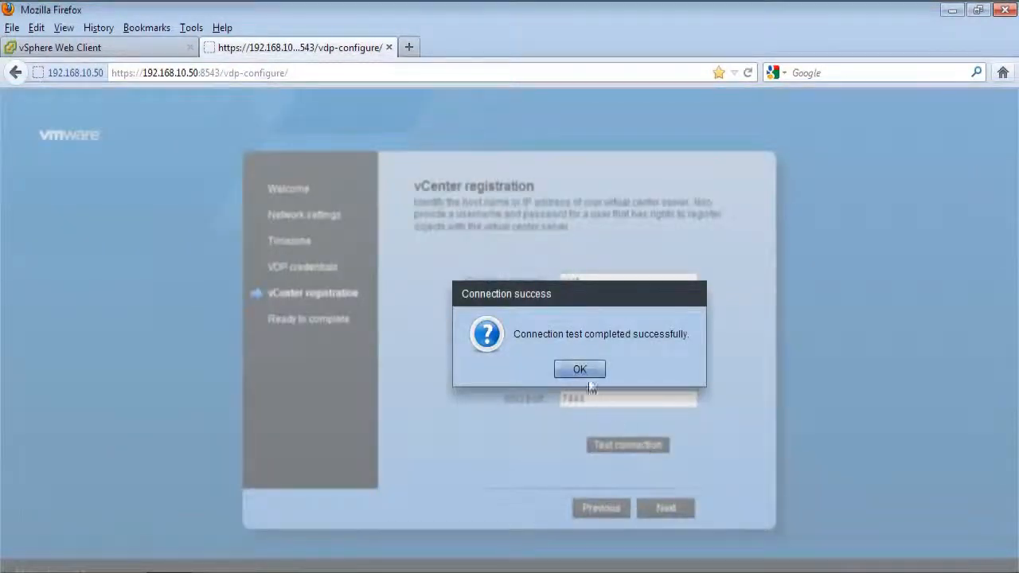
left_click(582, 369)
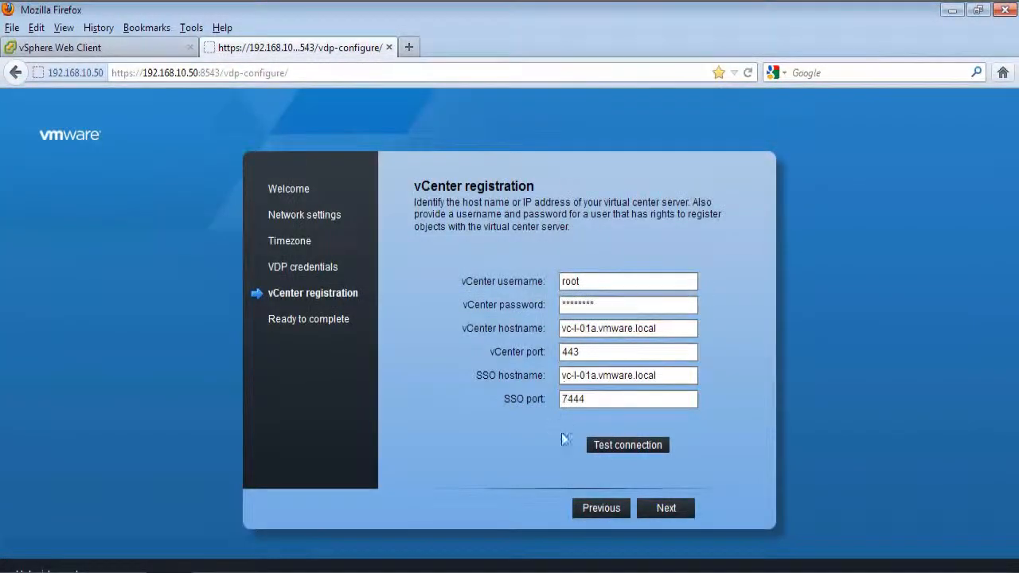
left_click(666, 508)
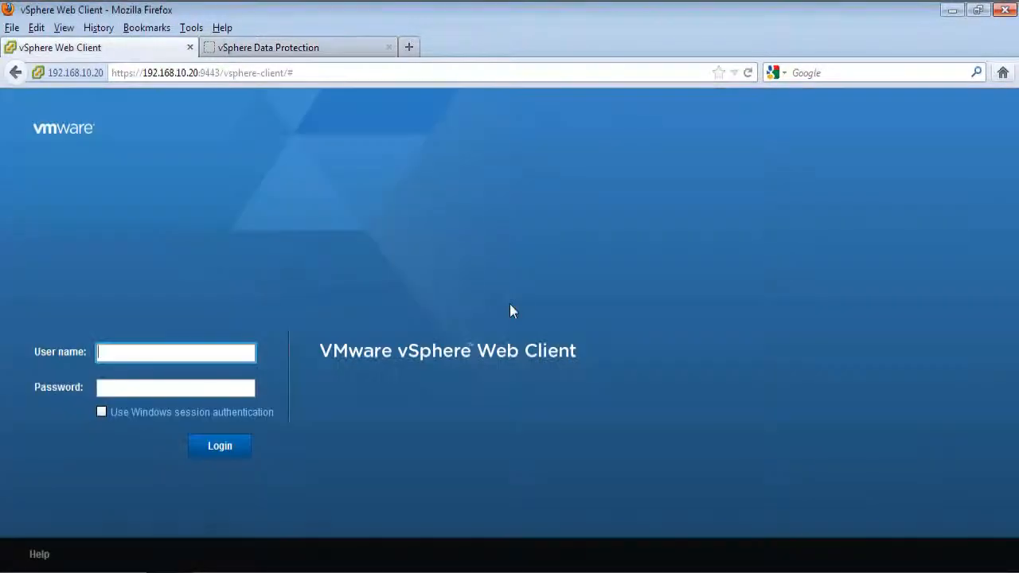
Step: Log in to the Web Client as root and connect to VDP appliance 192.168.10.50
type("root")
key("Tab")
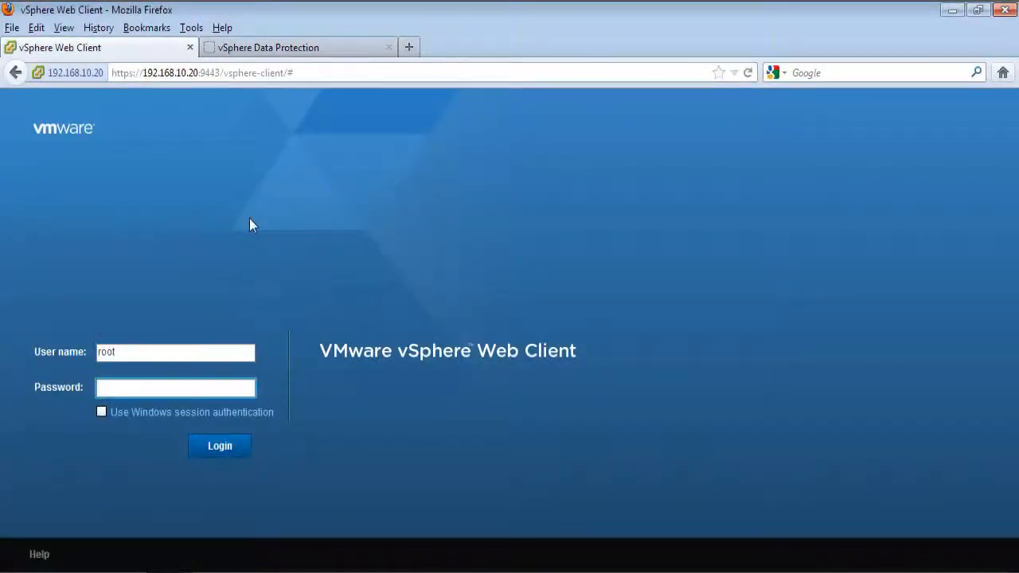
type("vmware")
key("Return")
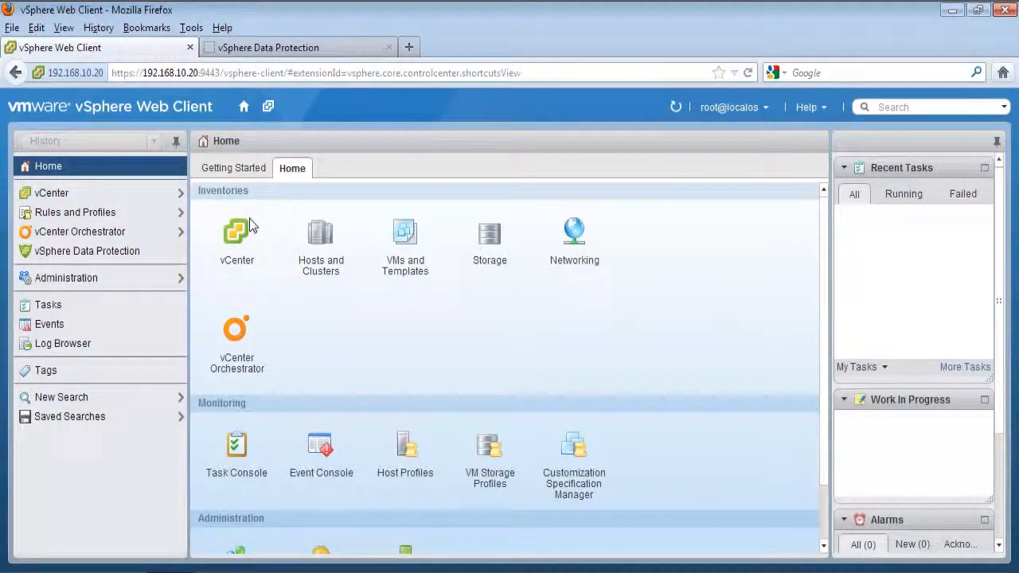
left_click(114, 250)
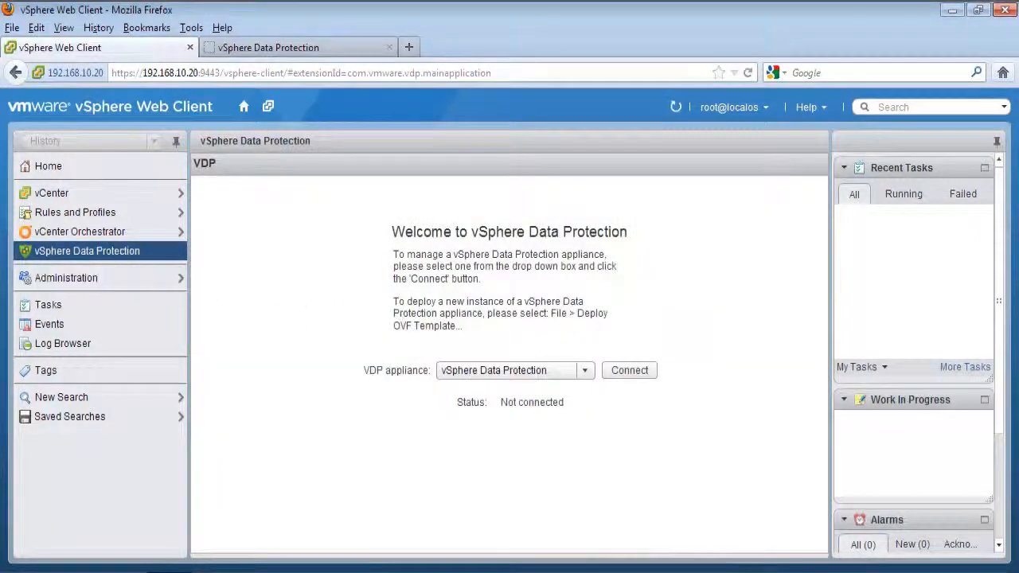
left_click(624, 374)
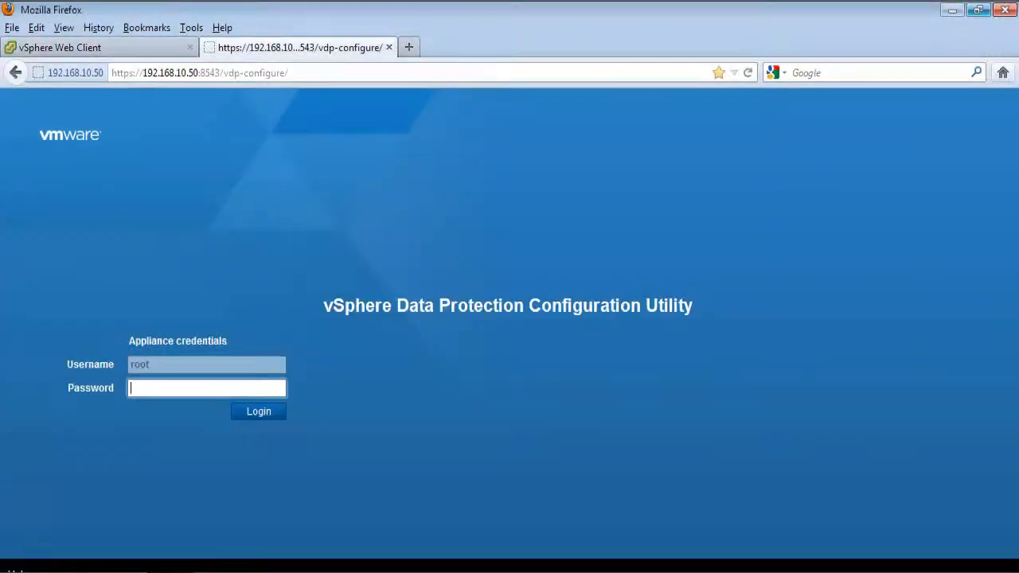
Step: Log in to the Configuration Utility and review its Configuration, Rollback and Upgrade tabs
type("**")
type("***")
key("Return")
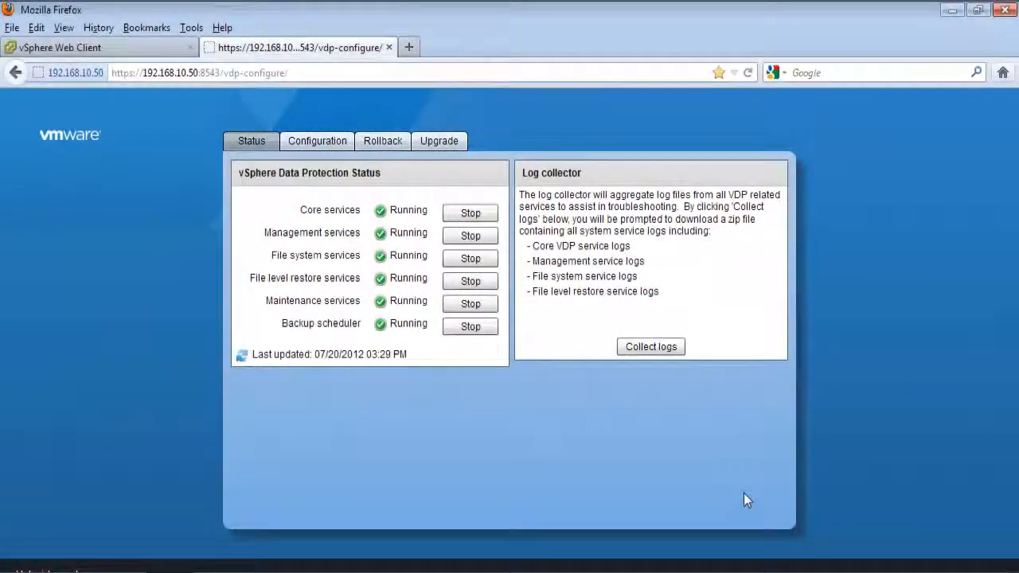
left_click(331, 143)
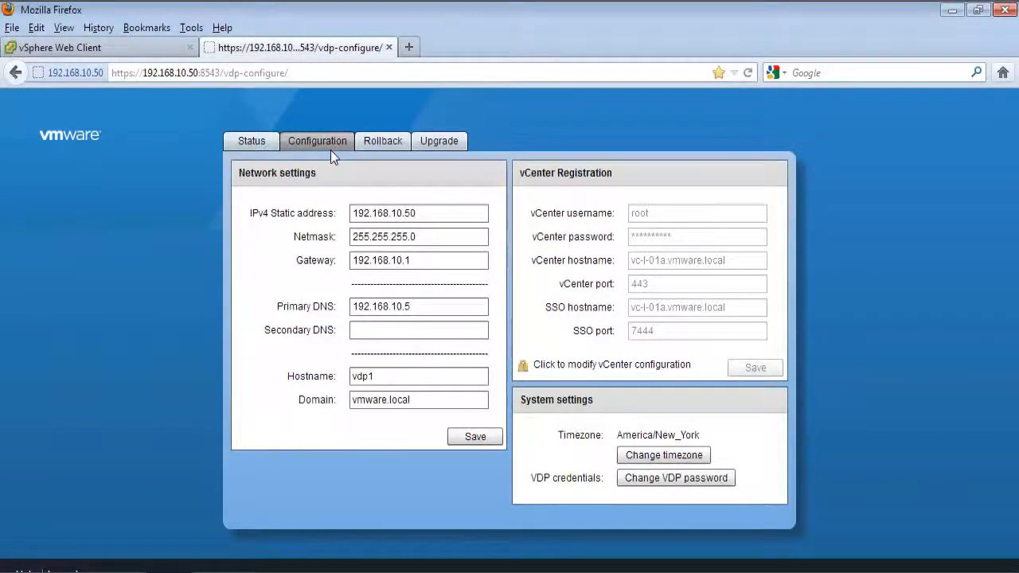
left_click(383, 141)
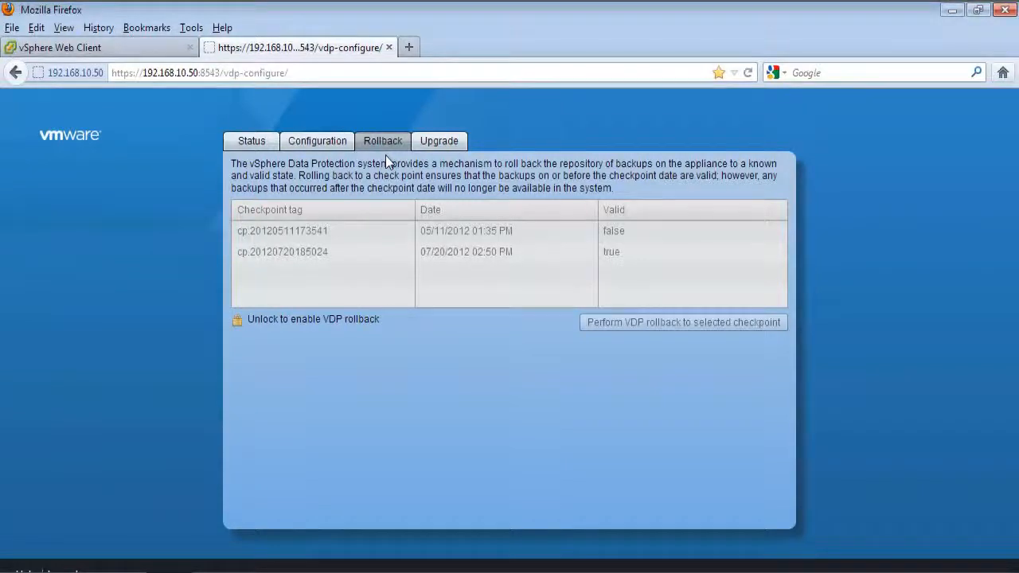
left_click(435, 143)
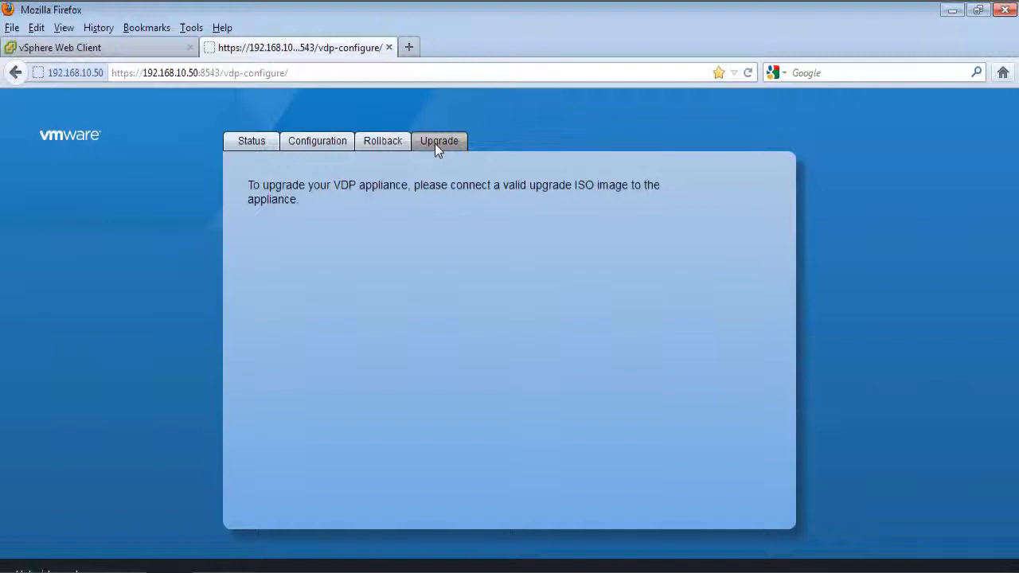
Step: Check that all services are running on Status, then cancel saving the log bundle
left_click(257, 143)
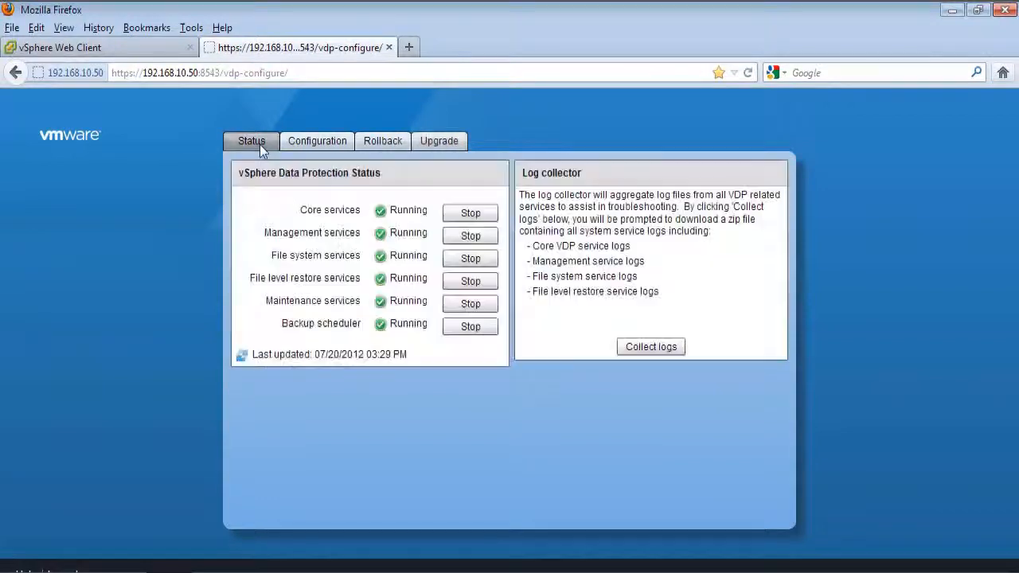
left_click(641, 348)
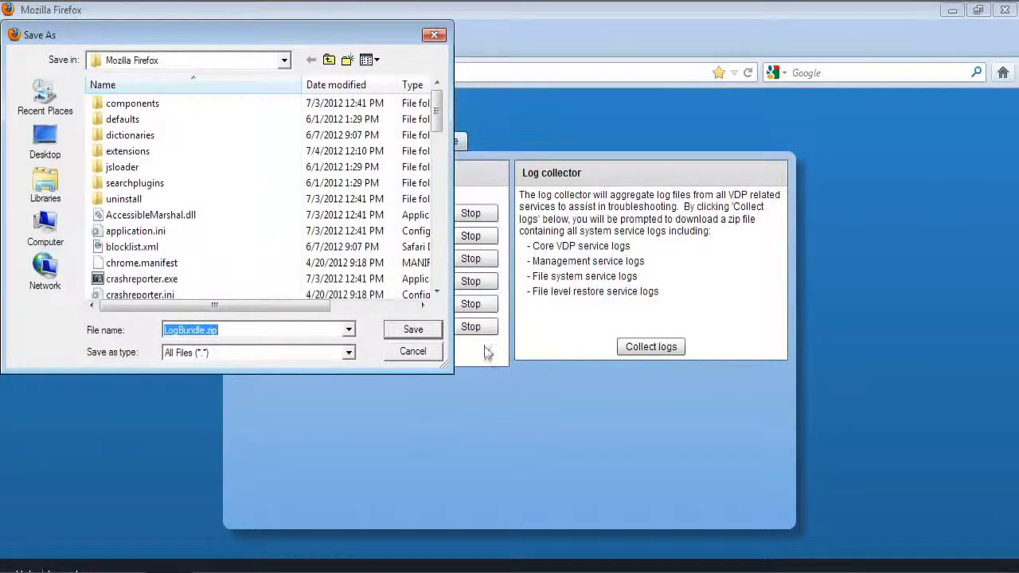
left_click(420, 351)
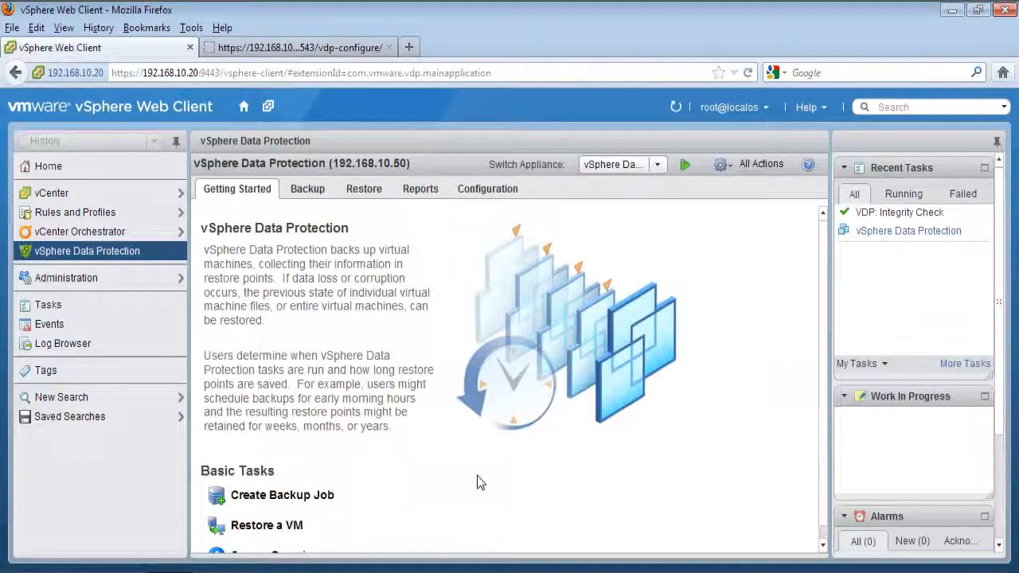
Step: Open the appliance Configuration tab and start editing the Backup Window Configuration
left_click(482, 191)
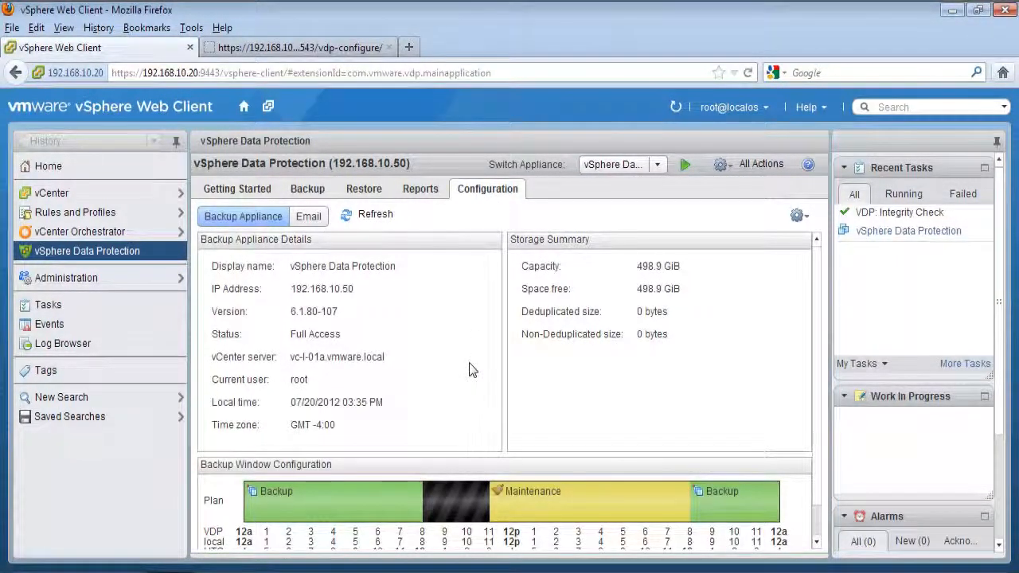
scroll(469, 370, "down", 1)
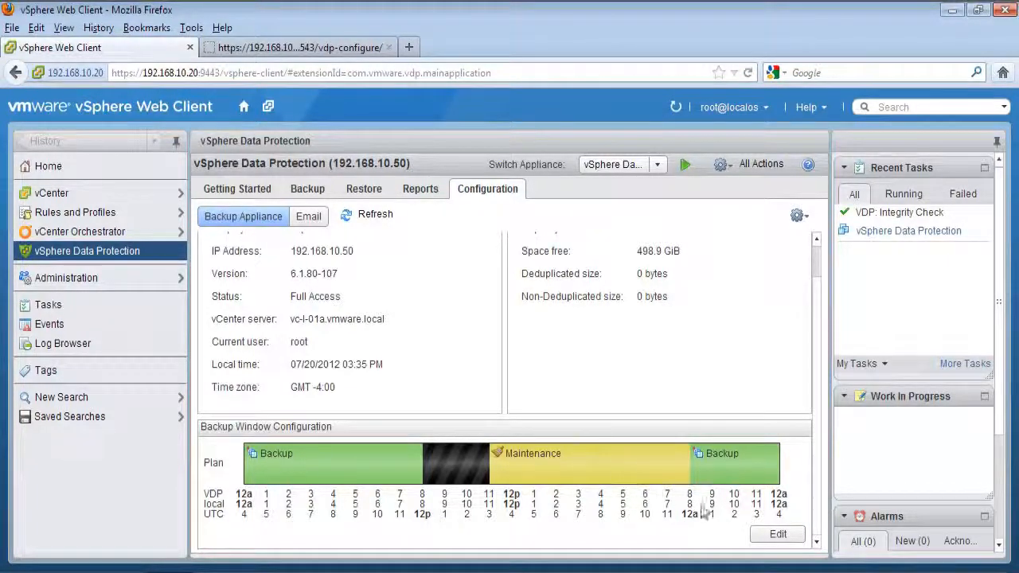
left_click(767, 538)
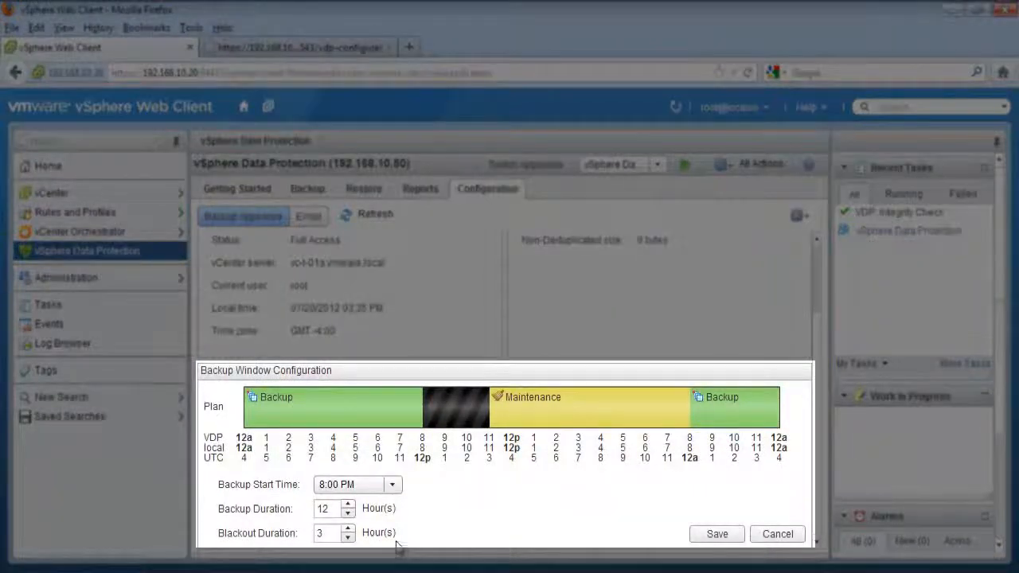
Step: Try the blackout and backup duration spinners, restore 3 and 12 hours, and cancel the edit
left_click(348, 529)
left_click(348, 529)
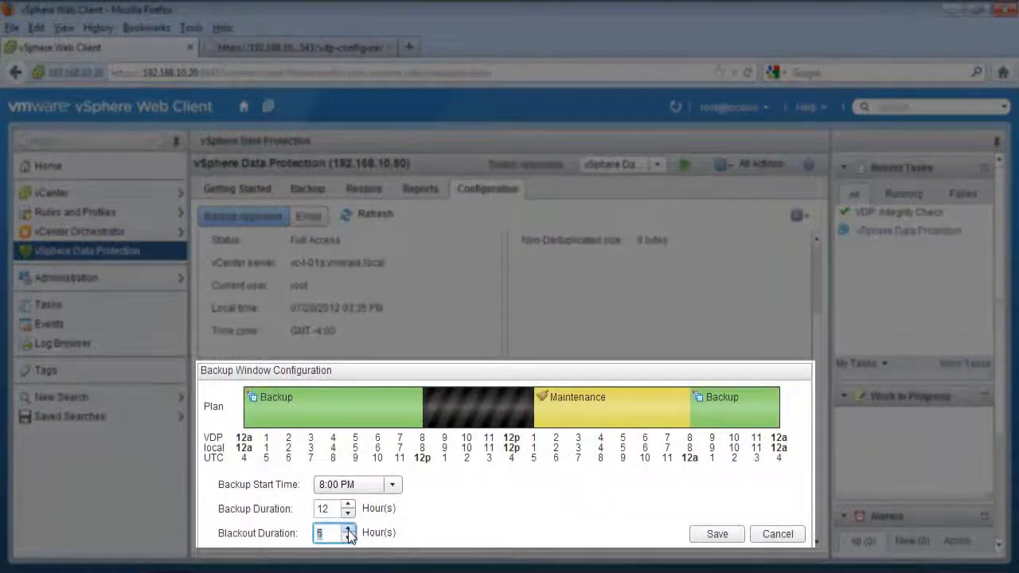
left_click(348, 538)
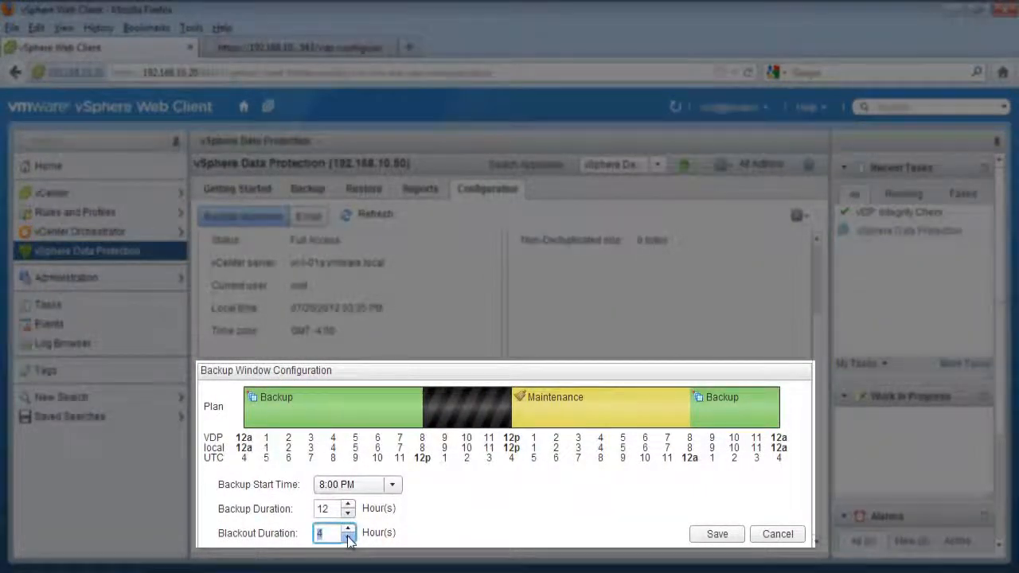
left_click(348, 538)
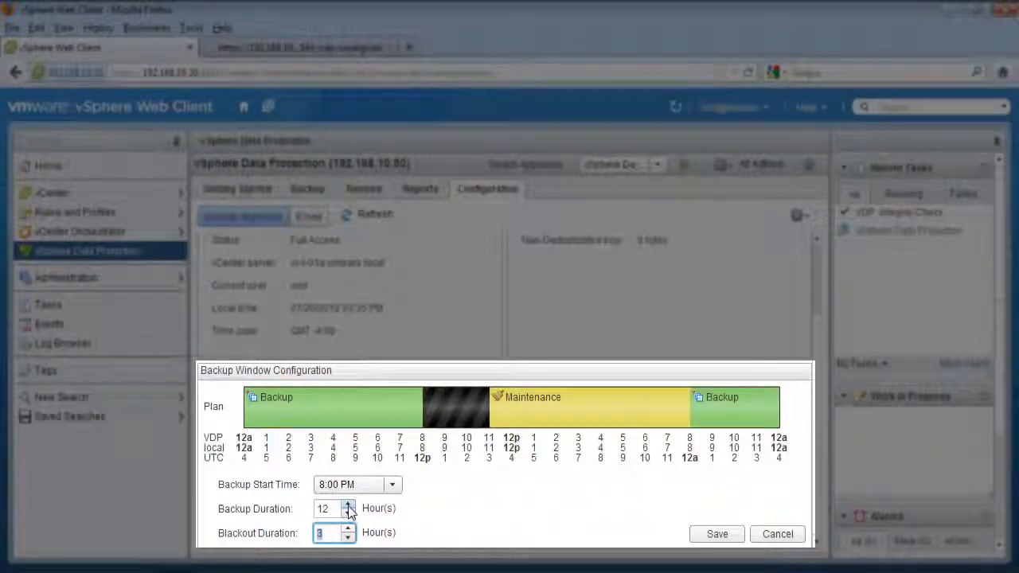
left_click(348, 505)
left_click(348, 507)
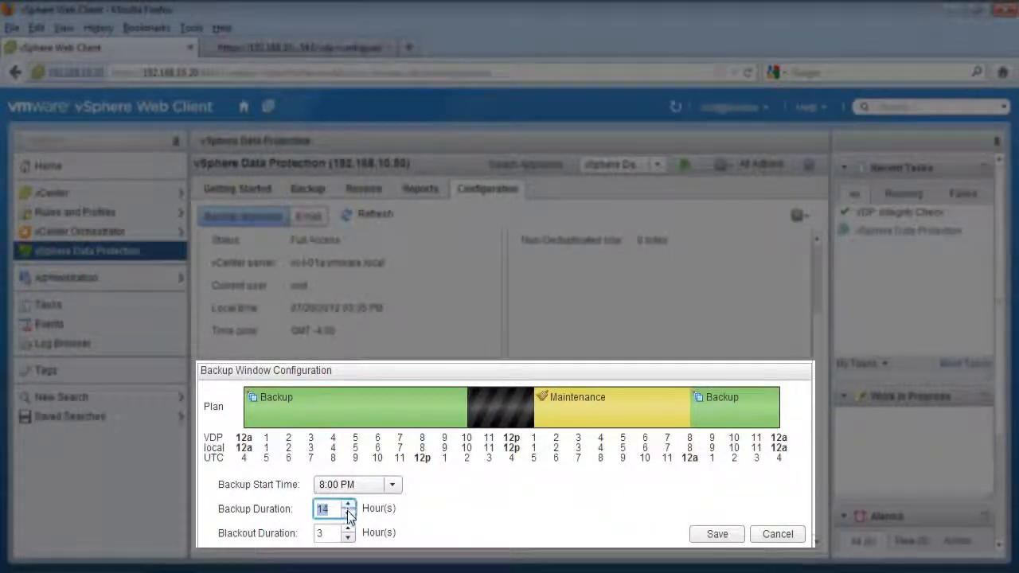
left_click(348, 514)
left_click(347, 514)
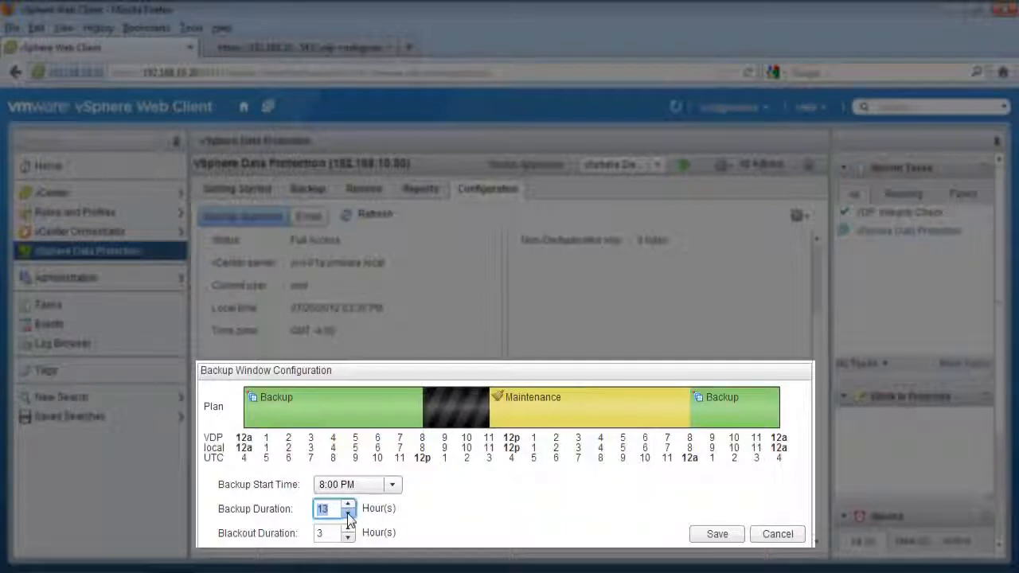
left_click(777, 534)
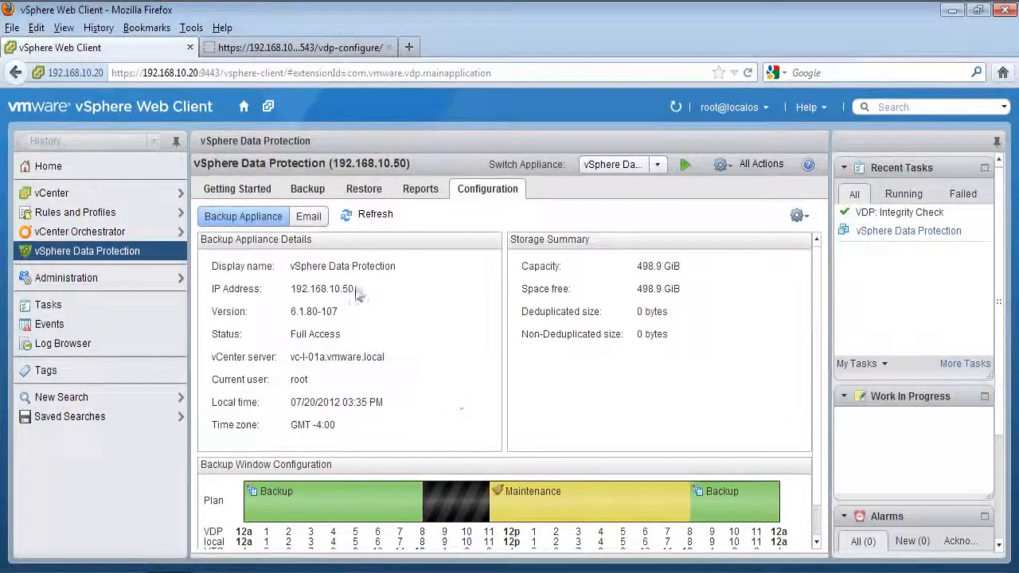
Step: Show the email report settings and tick Enable email reports
left_click(315, 221)
scroll(557, 343, "down", 3)
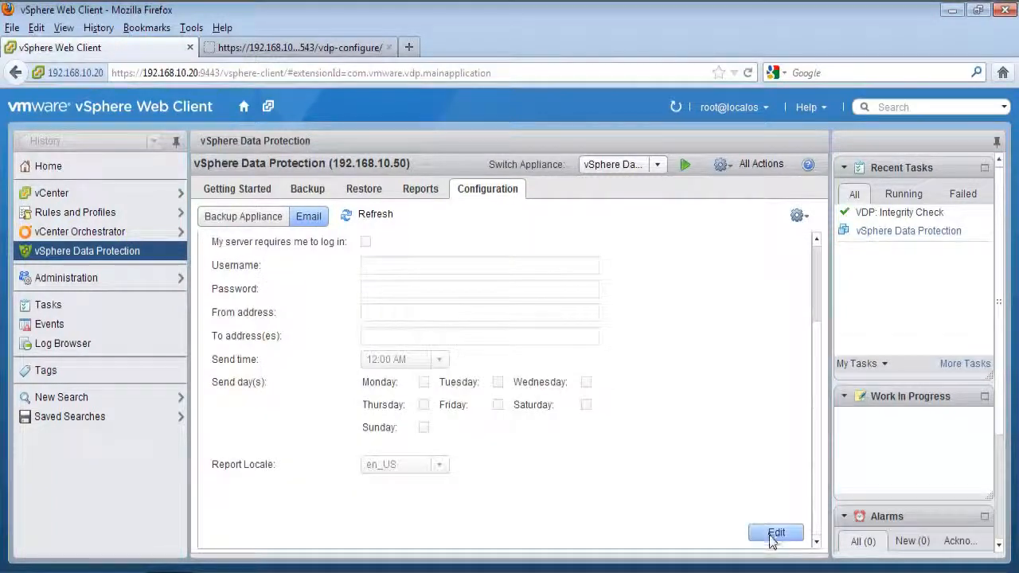
scroll(704, 494, "up", 3)
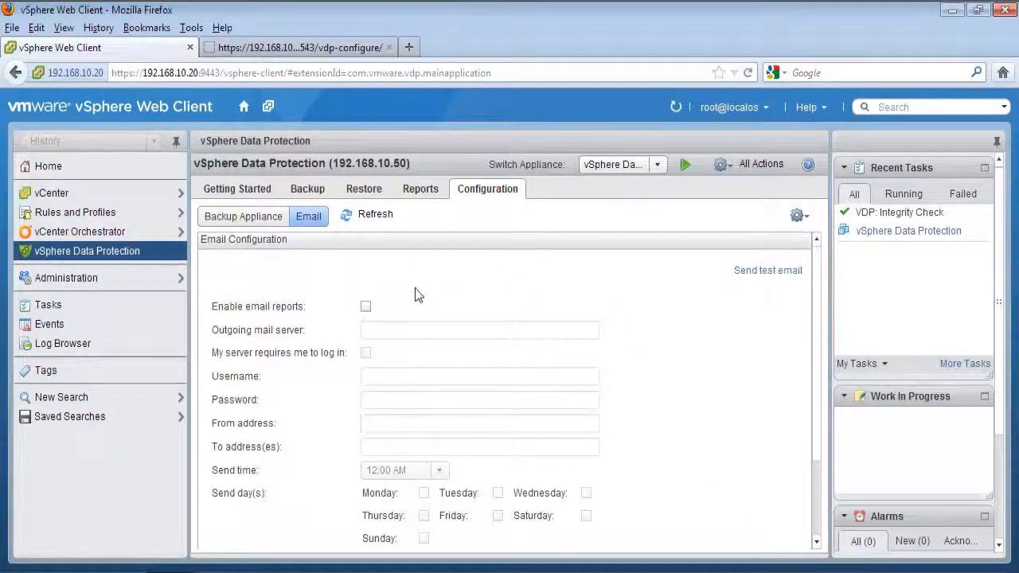
left_click(365, 309)
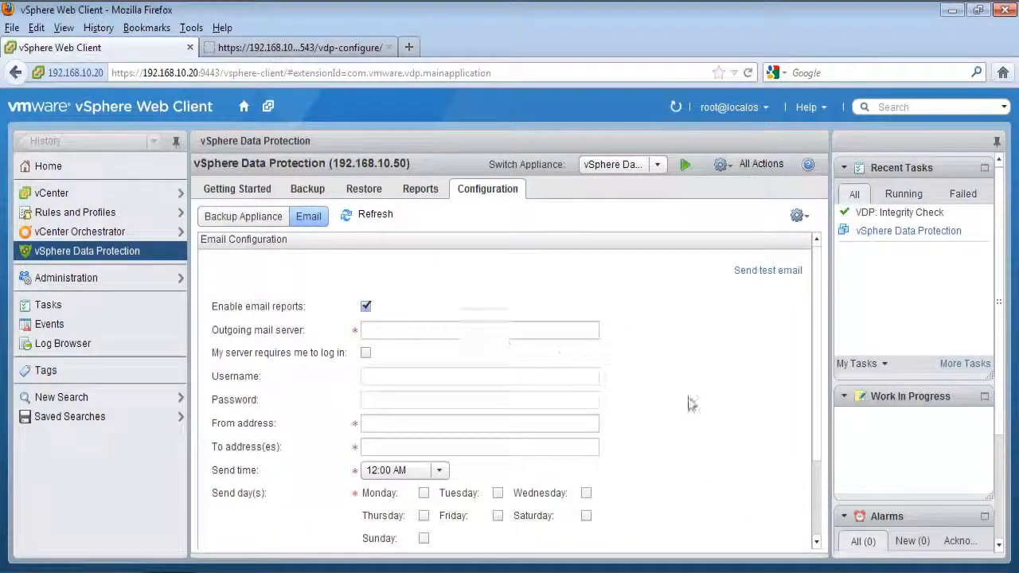
scroll(696, 409, "down", 3)
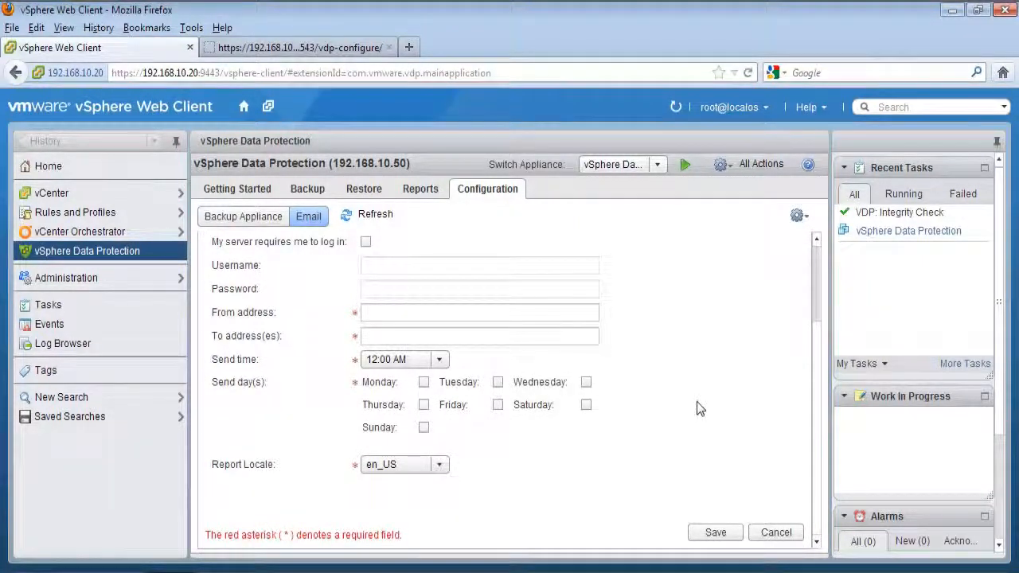
scroll(697, 401, "up", 3)
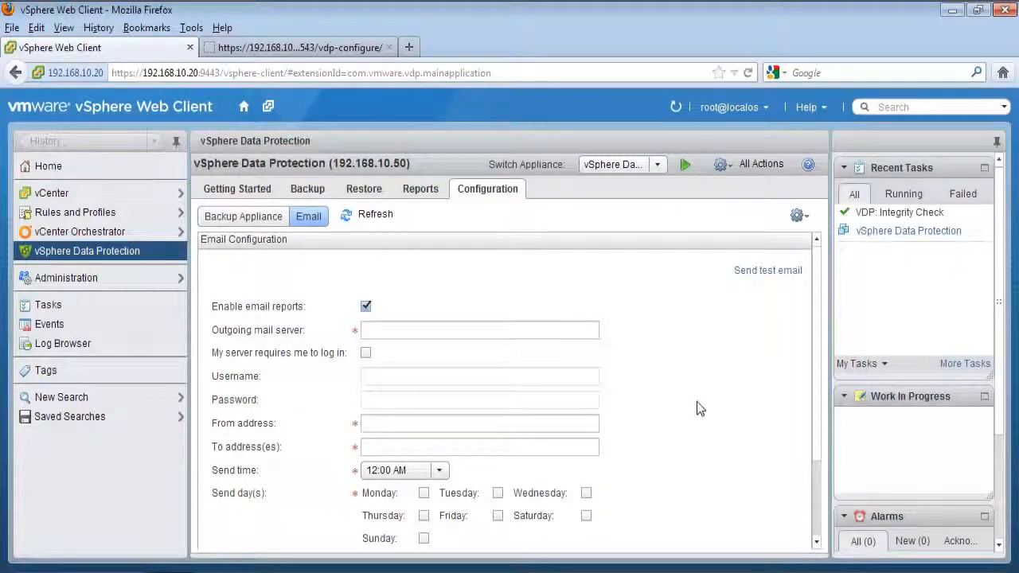
Step: Discard the email changes and return to the Getting Started overview
scroll(697, 401, "down", 3)
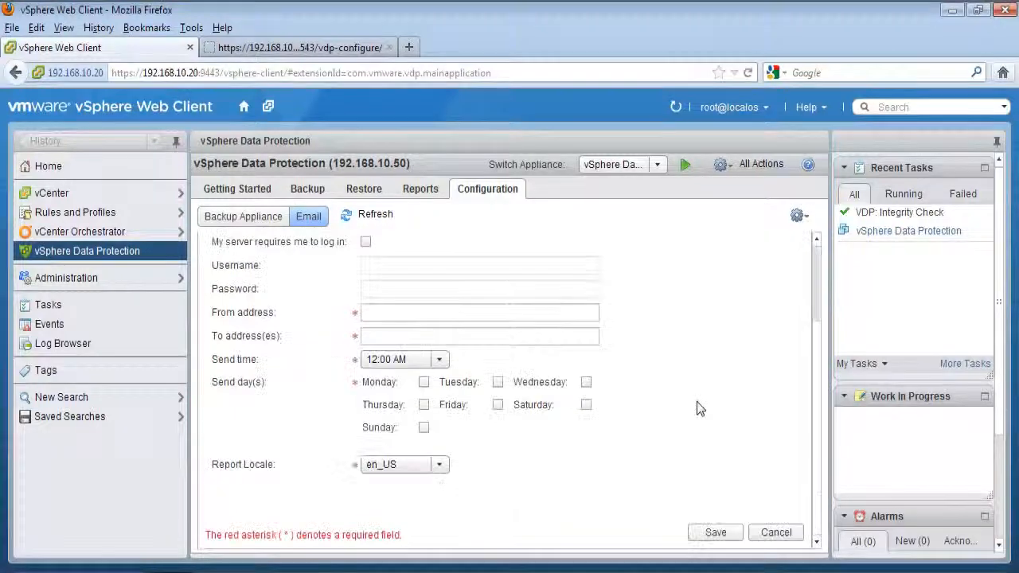
left_click(773, 533)
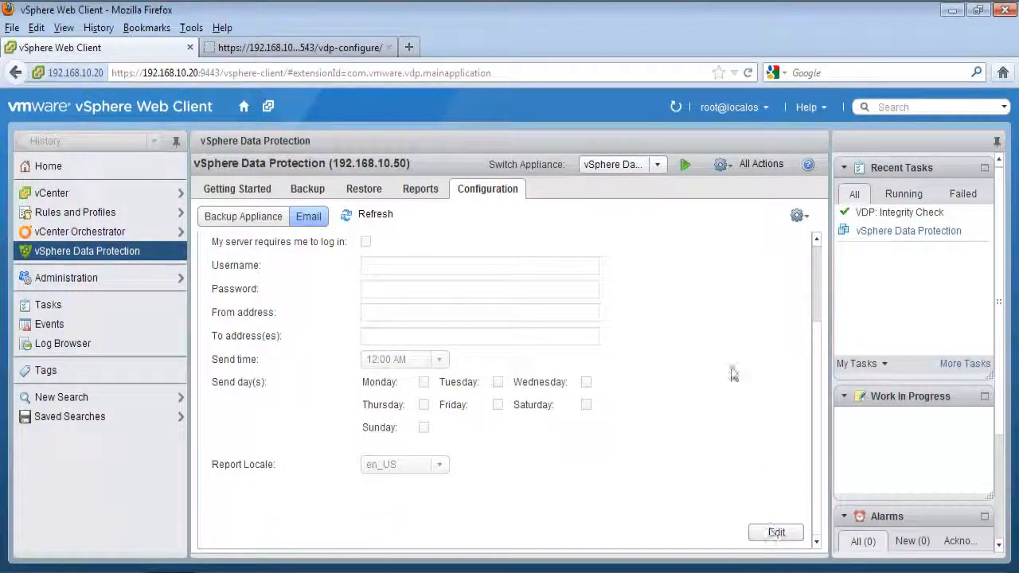
left_click(263, 192)
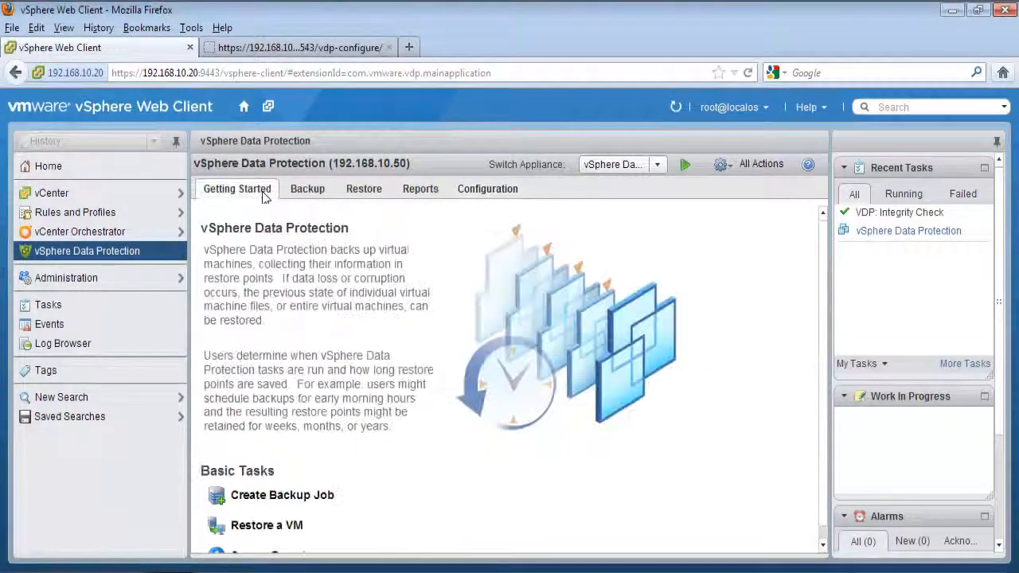